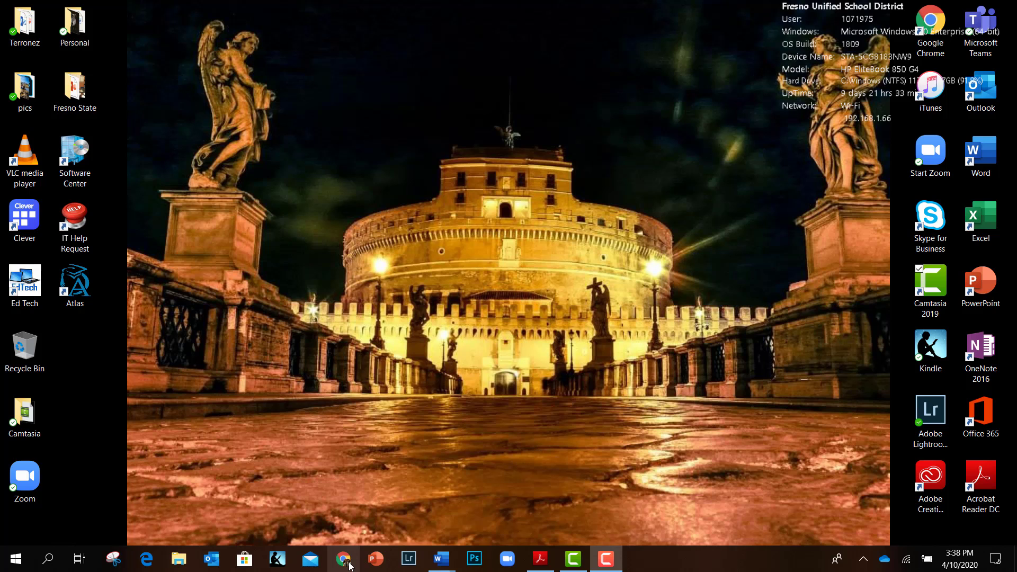
- Open Chrome and launch Microsoft Teams from the Fresno Unified Staff Portal
left_click(349, 566)
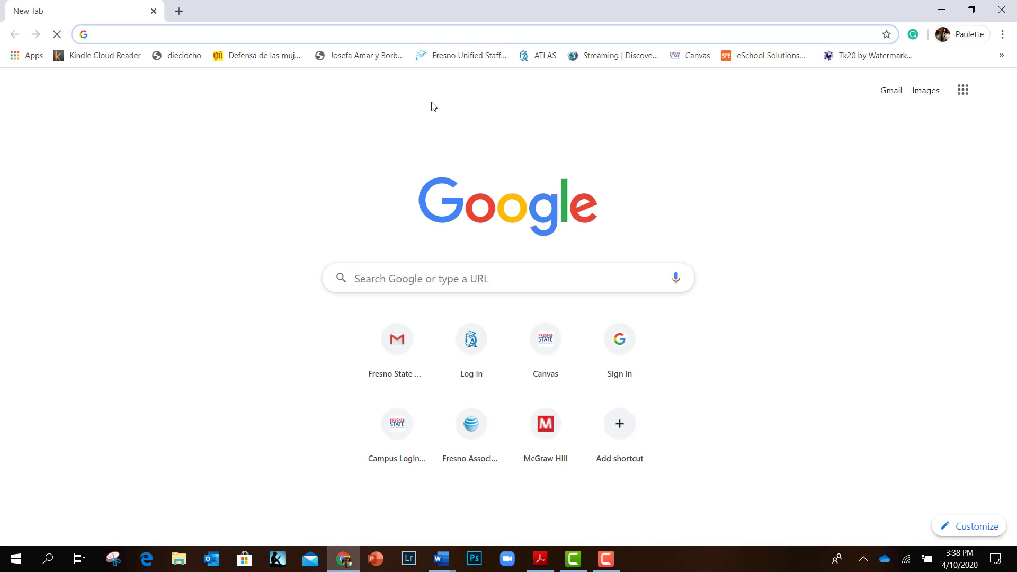
left_click(438, 57)
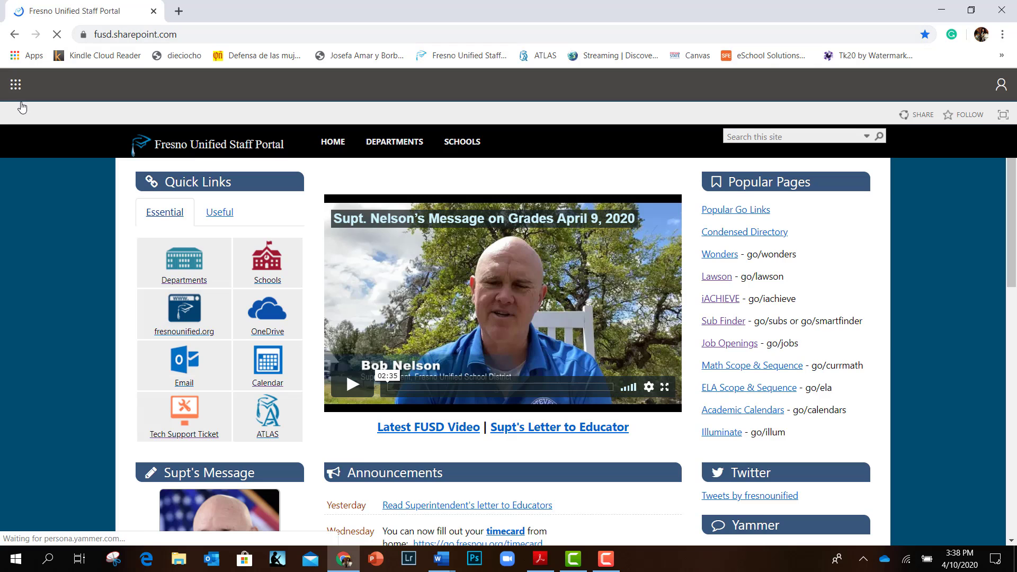
left_click(12, 86)
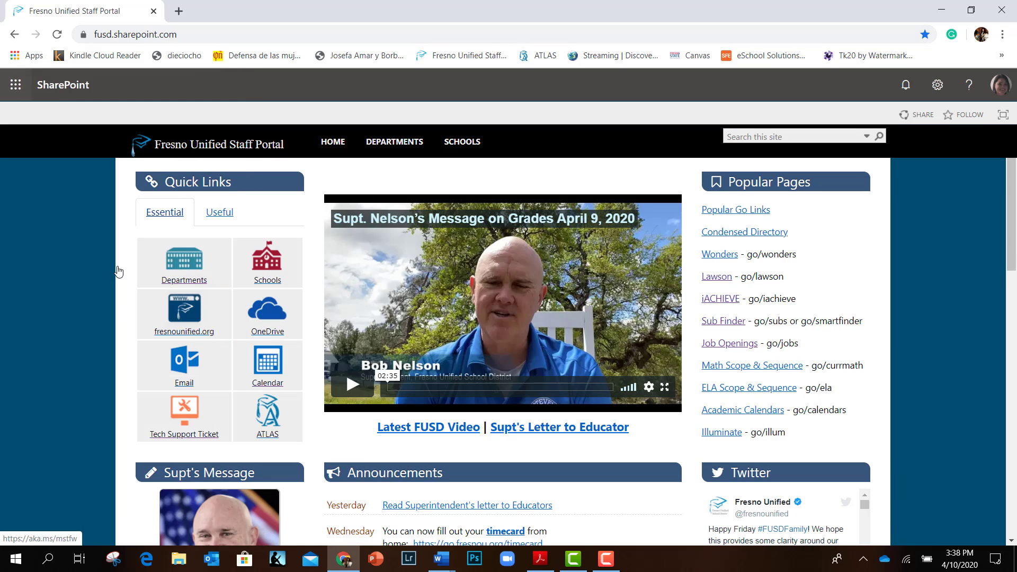
left_click(119, 271)
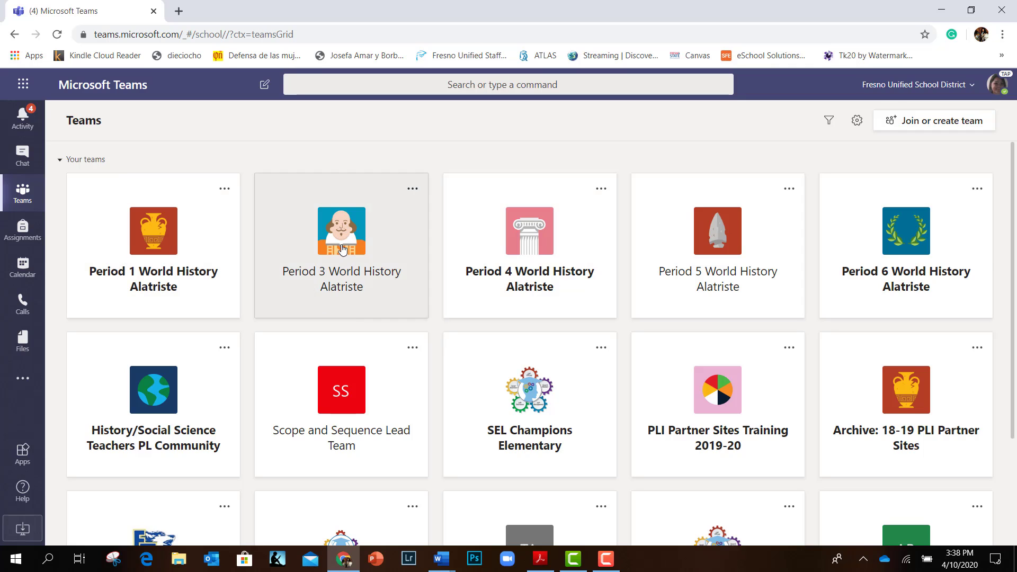
- Start scheduling a new meeting in the General channel of the Period 1 World History team
left_click(147, 279)
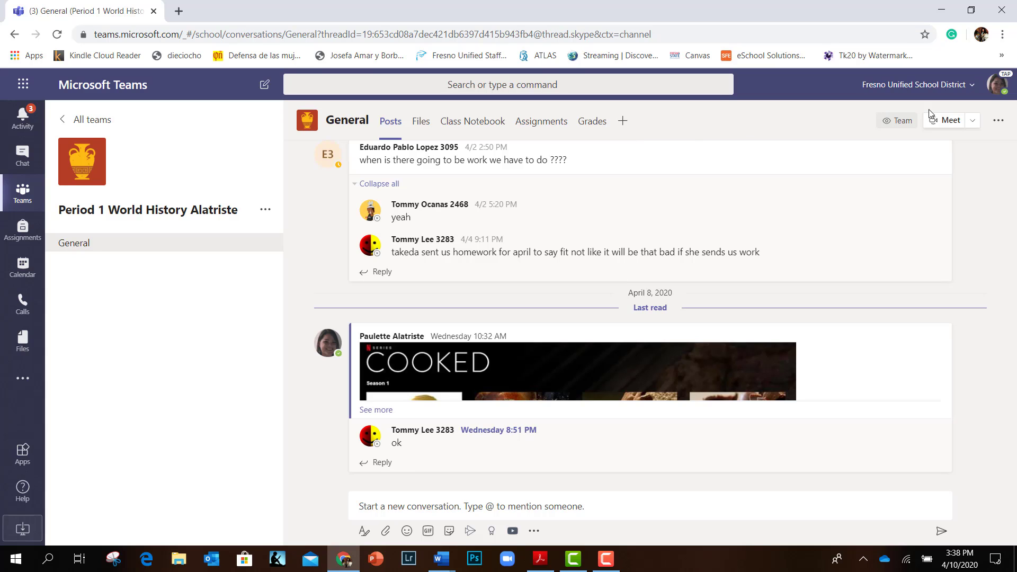
left_click(971, 124)
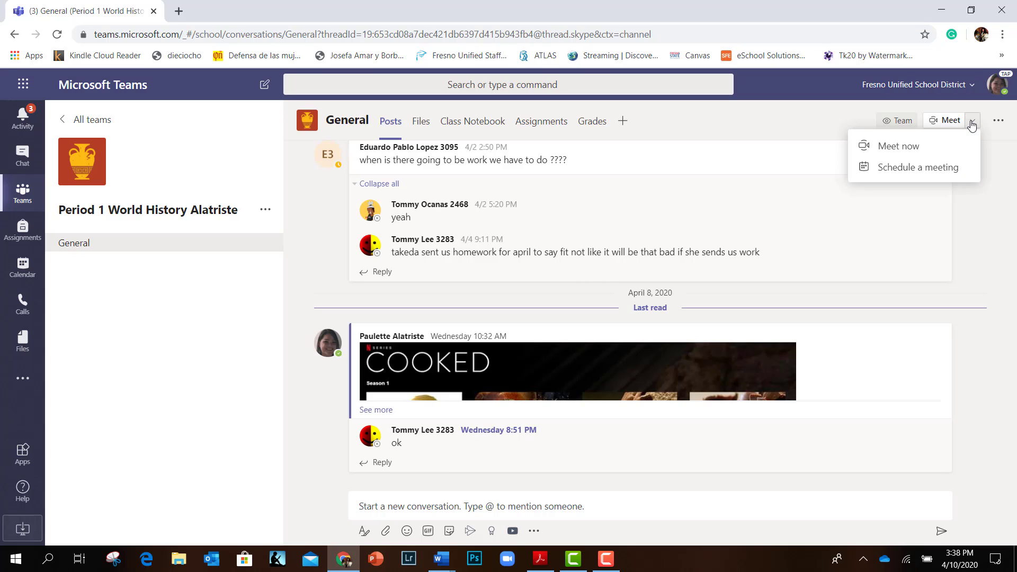
left_click(906, 168)
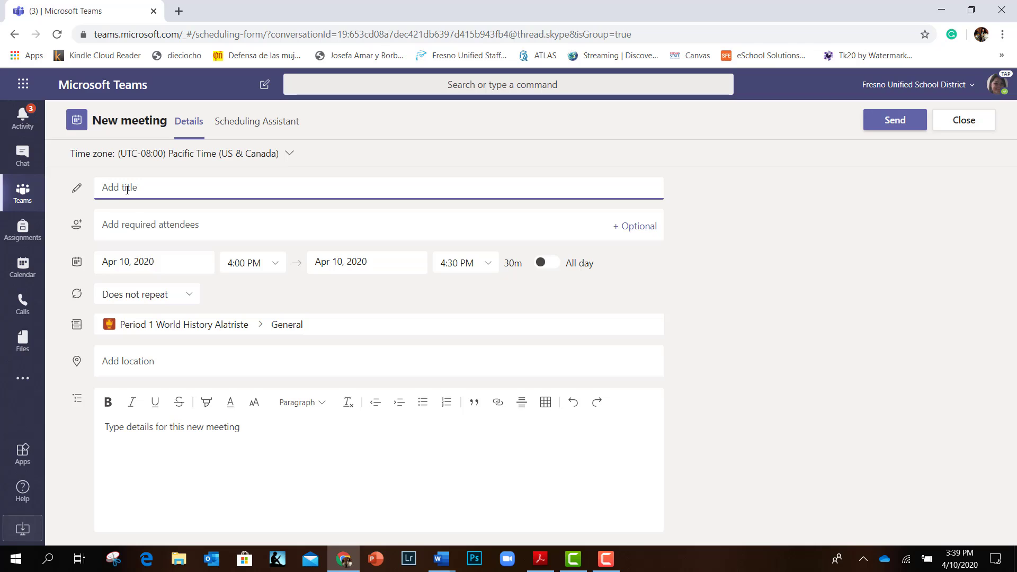
- Title the meeting "Tuesday Class Reformation" and set its date to Apr 14, 2020
type("Tuesday Class")
type("Reformation")
left_click(182, 261)
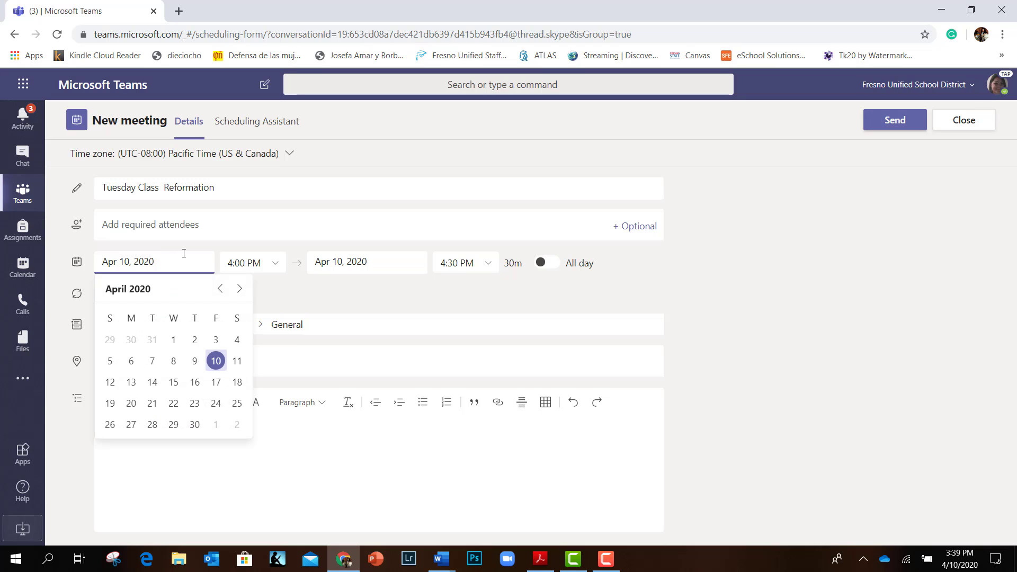
left_click(152, 384)
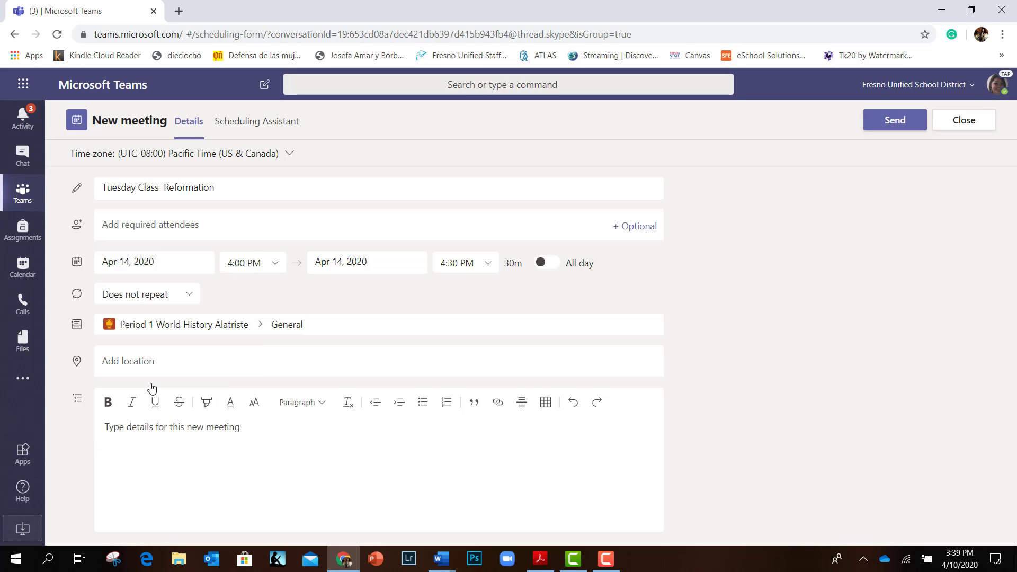
- Set the meeting time from 10:00 AM to 11:00 AM
left_click(275, 265)
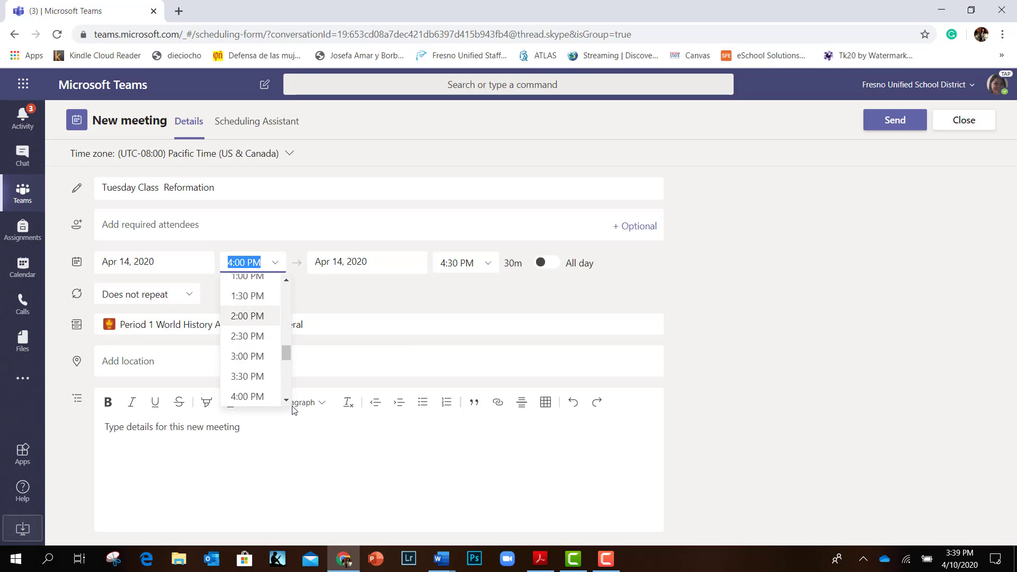
left_click_drag(285, 350, 288, 326)
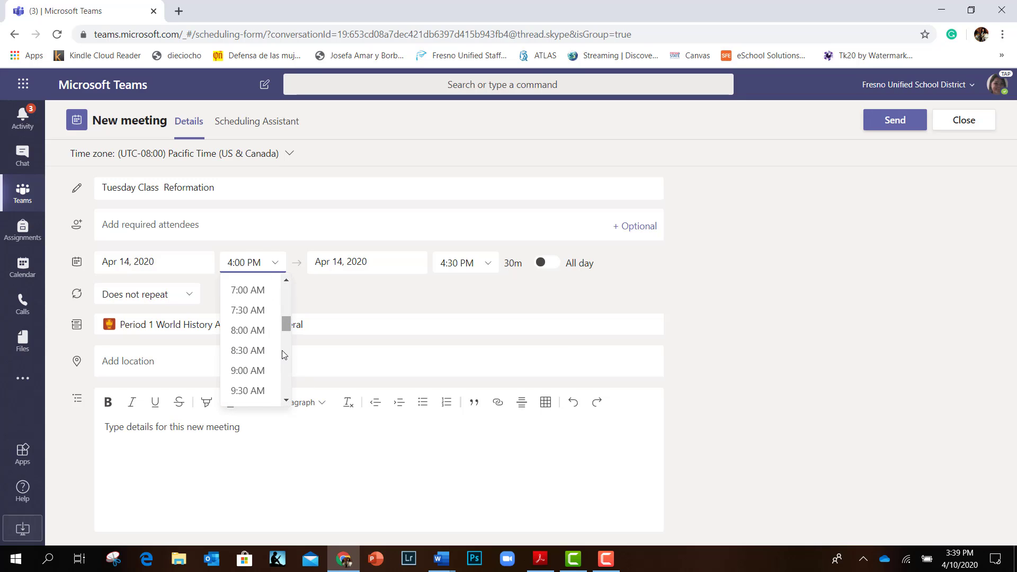
scroll(263, 371, "down", 2)
left_click(256, 345)
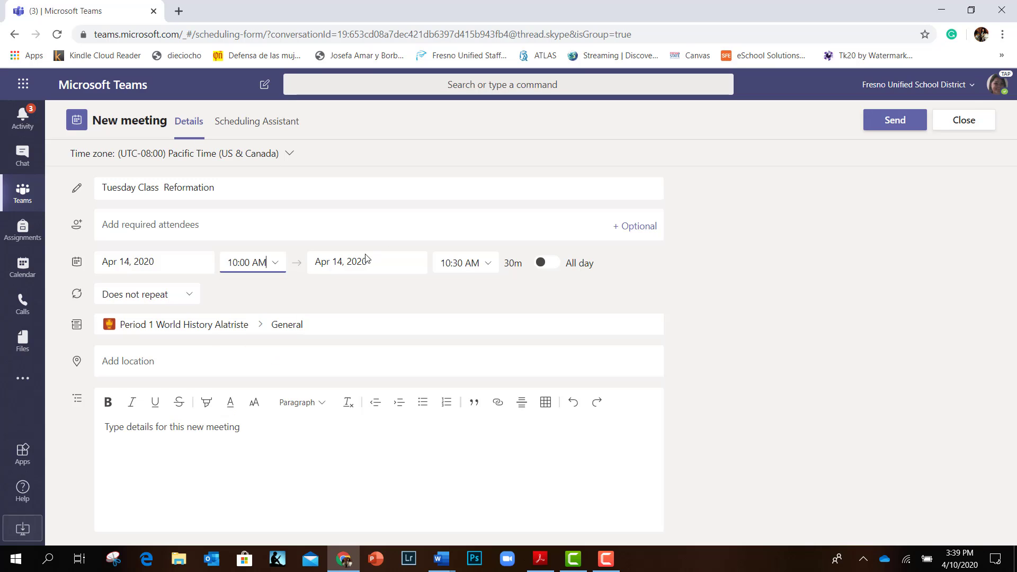
left_click(482, 265)
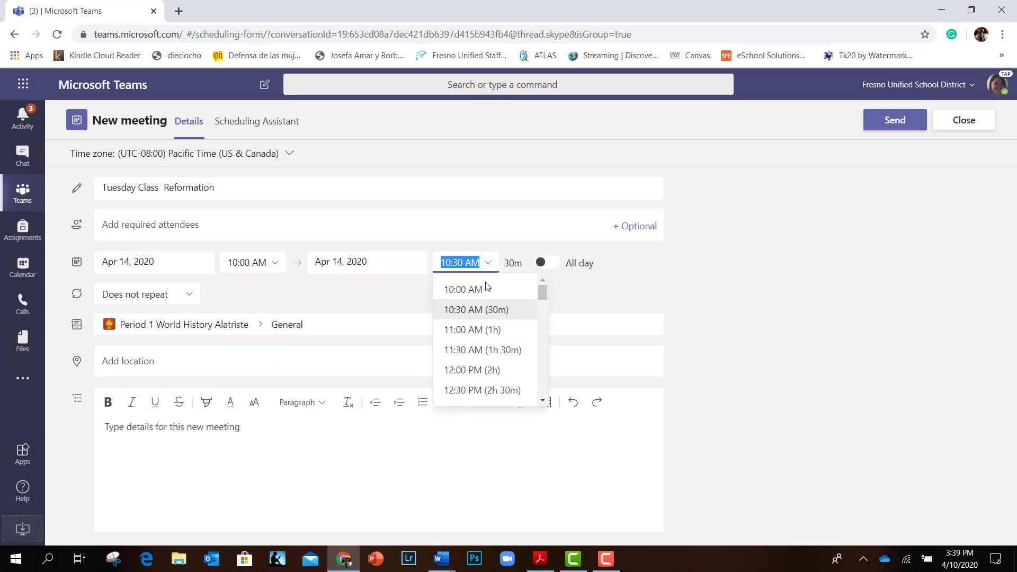
left_click(492, 330)
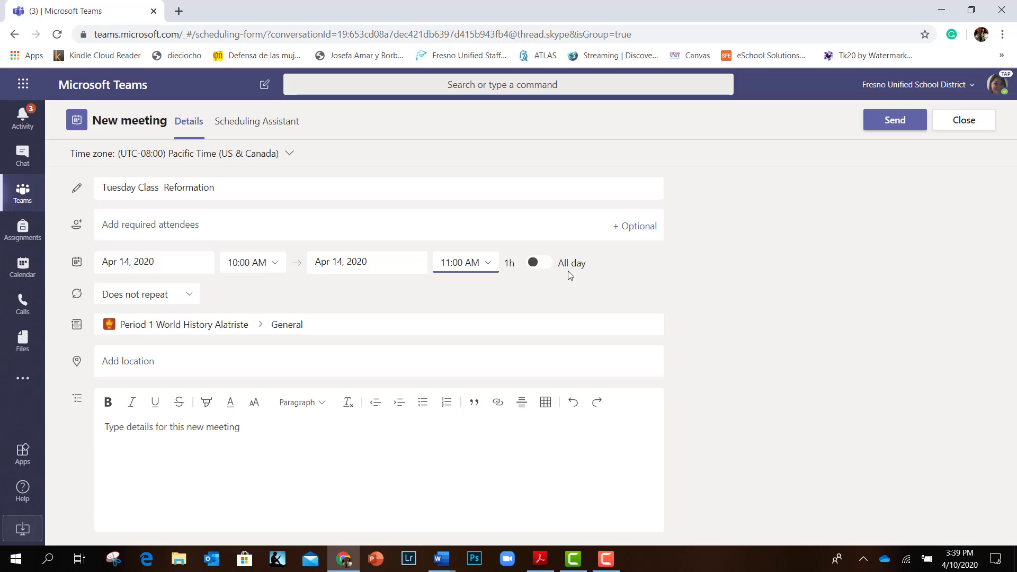
- Try a weekly recurrence for the meeting, and set it back to Does not repeat
left_click(188, 296)
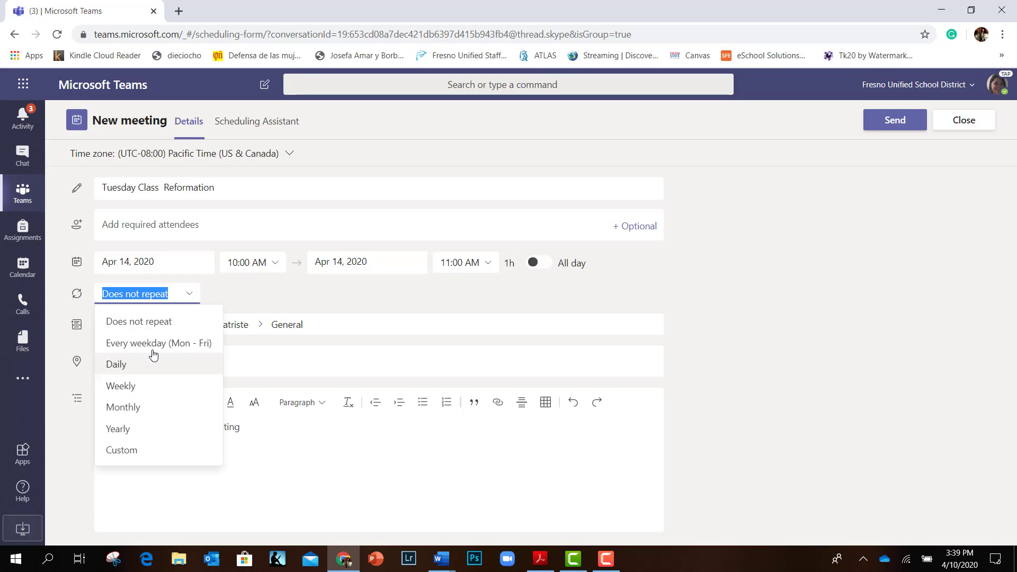
left_click(132, 391)
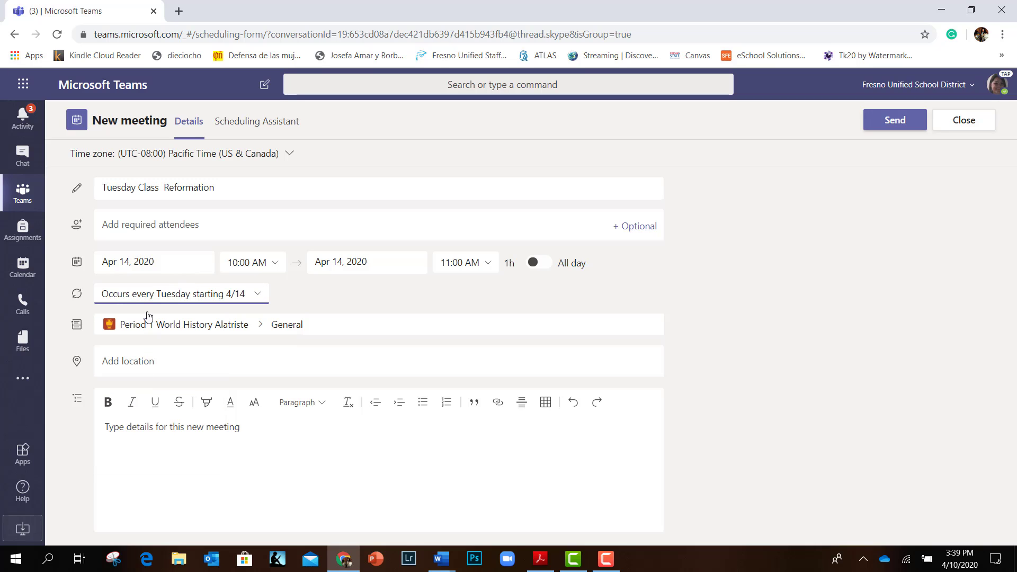
left_click(260, 298)
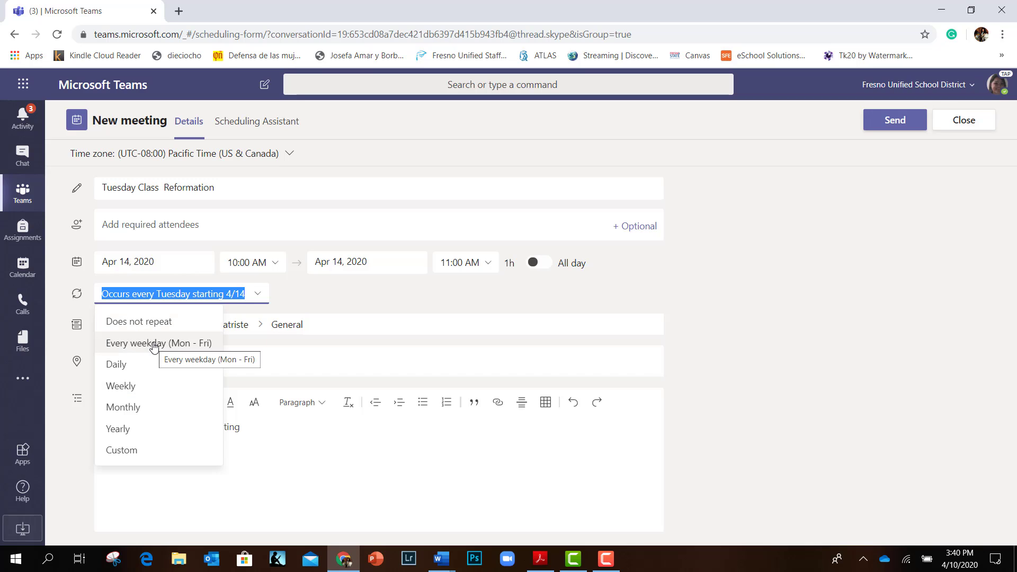
left_click(133, 323)
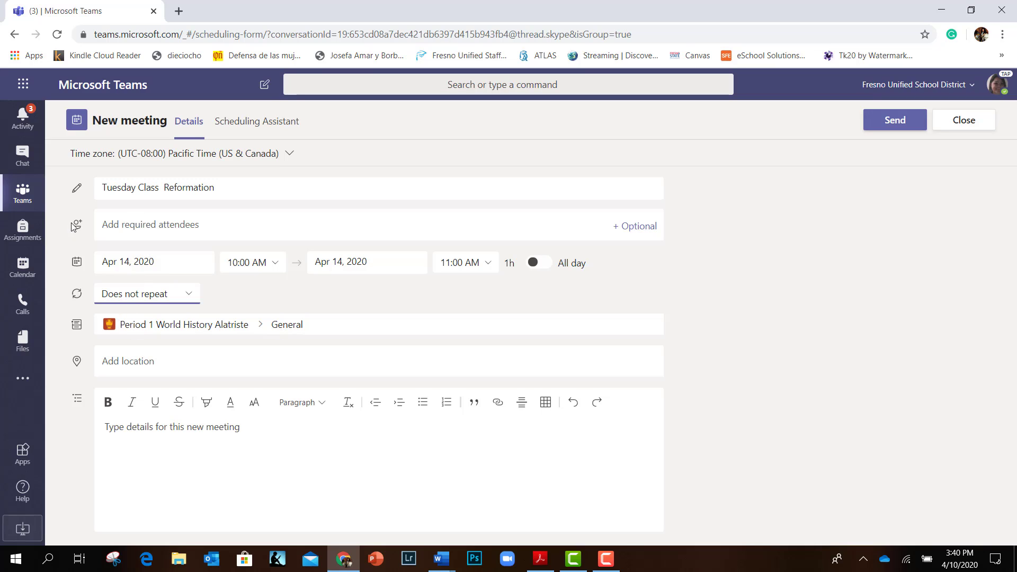
- Try adding two staff members as required attendees, and remove both from the meeting
left_click(109, 224)
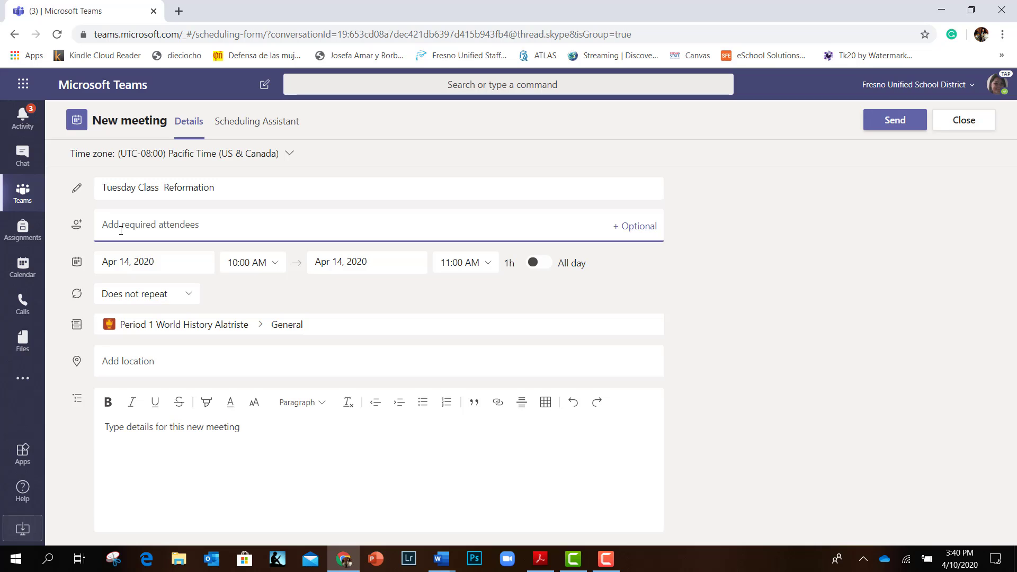
type("@")
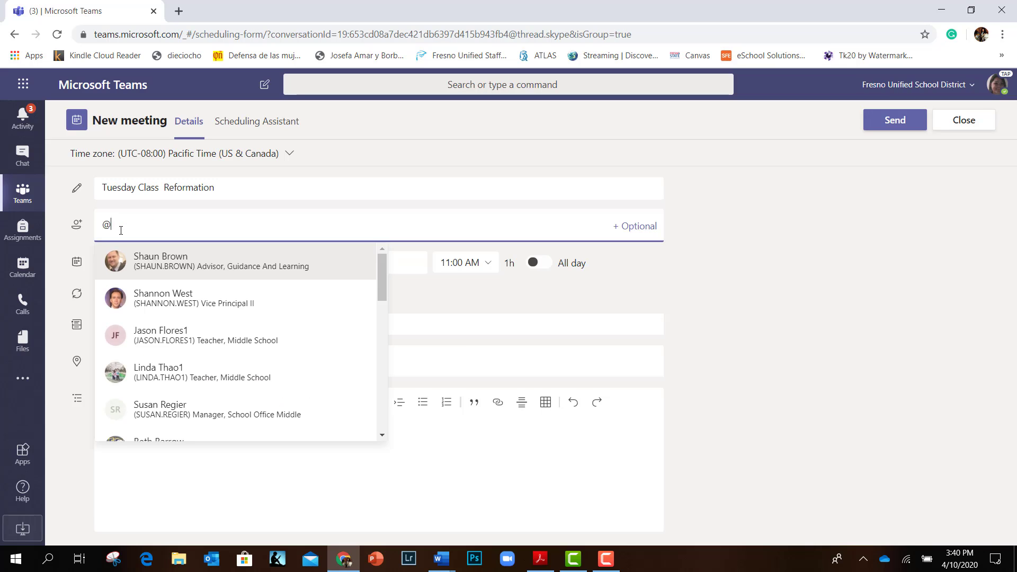
type("sh")
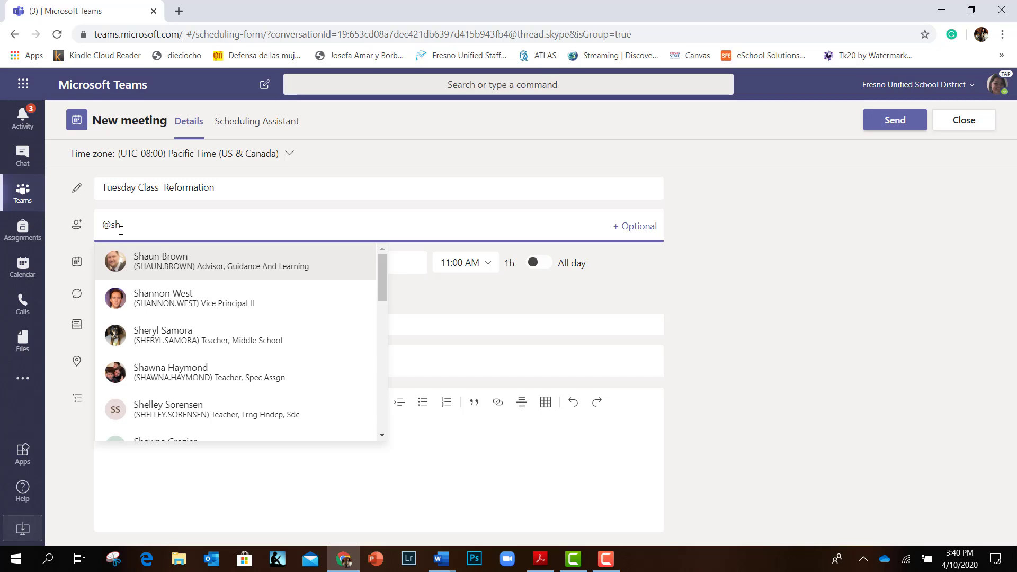
left_click(148, 268)
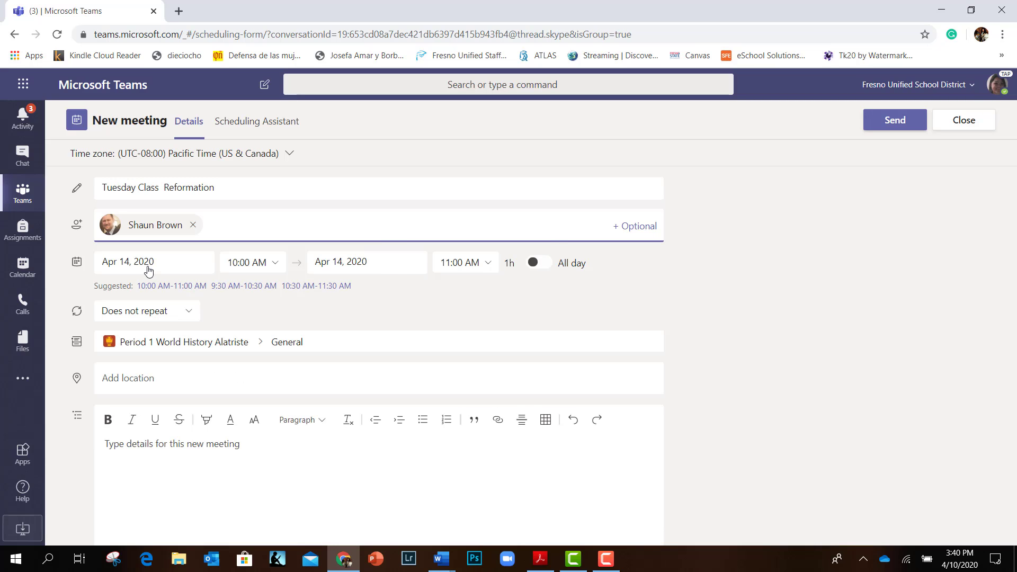
type("Shan")
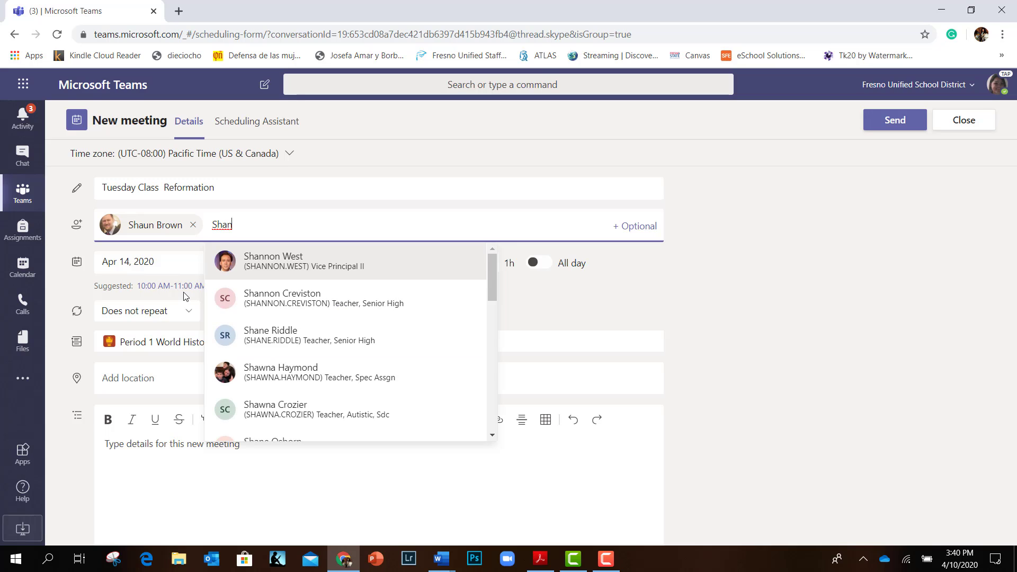
left_click(293, 269)
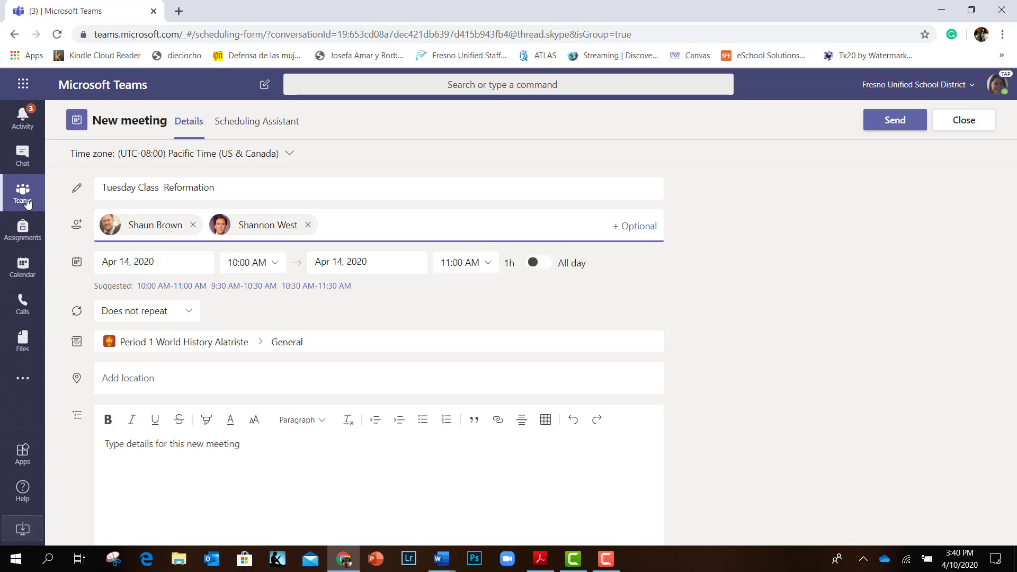
mouse_move(121, 222)
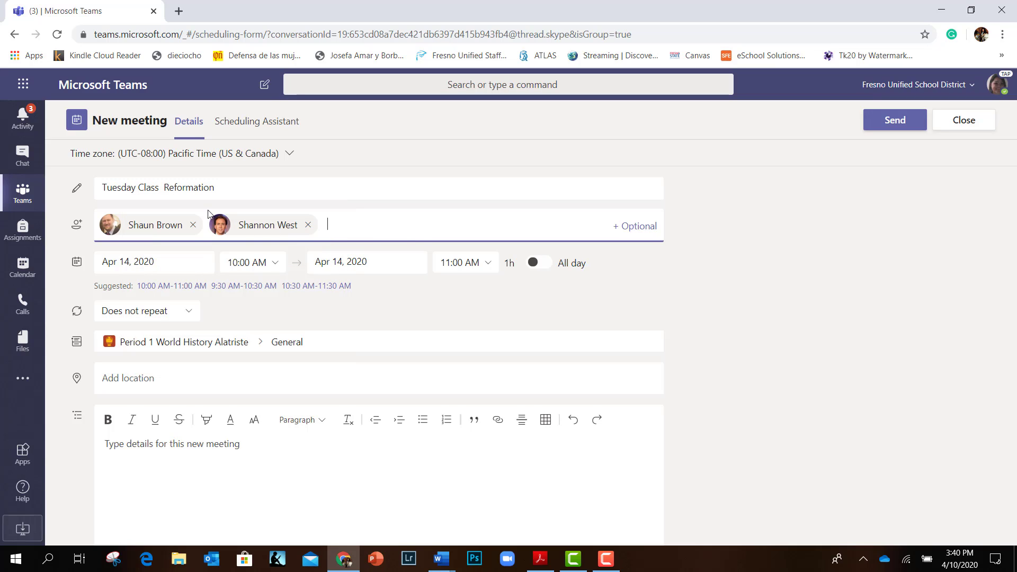
left_click(308, 225)
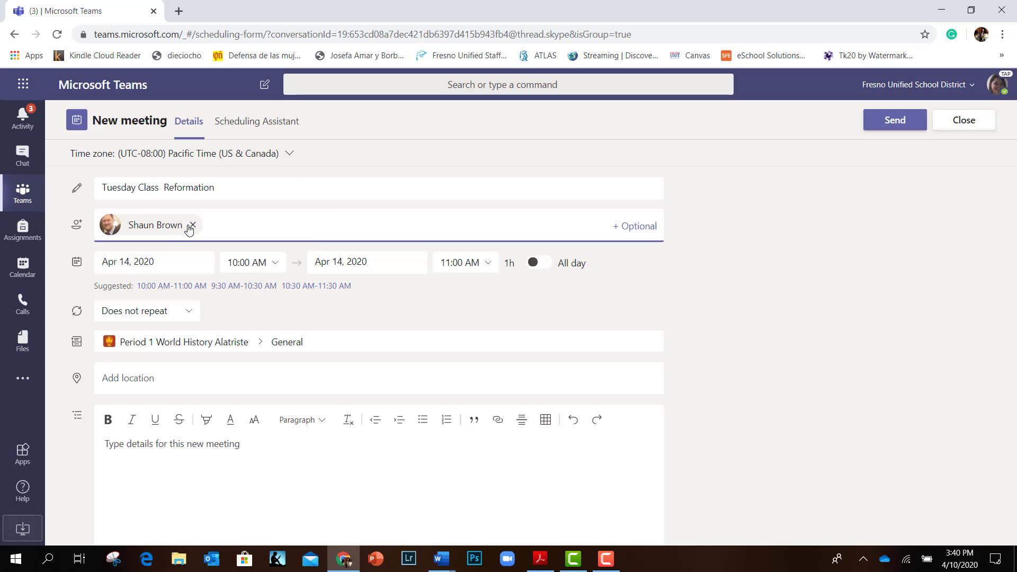
left_click(192, 225)
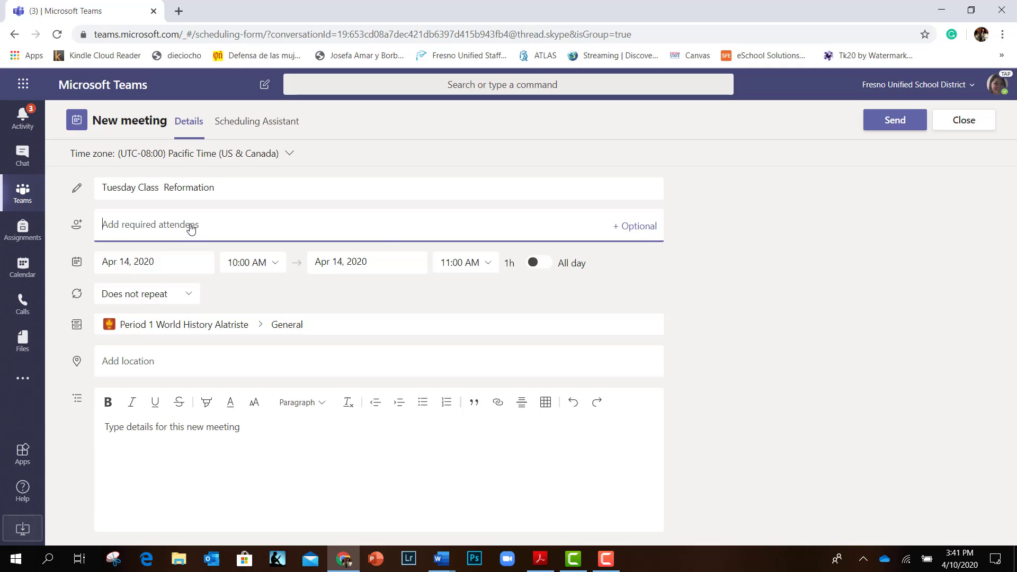
- Try to find the class as a required attendee by entering "Perio", and clear the entry
type("Perio")
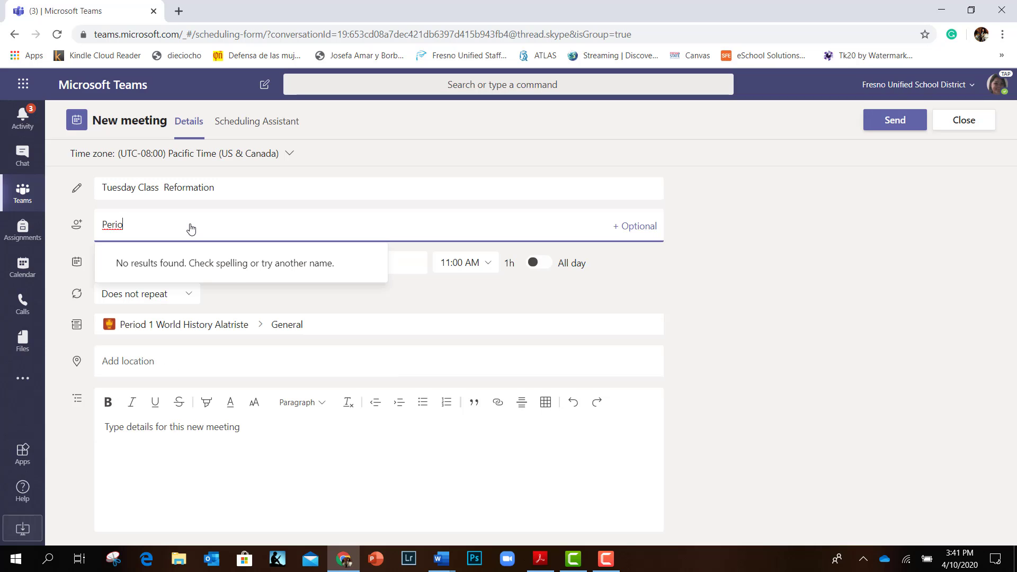
key("BackSpace")
key("BackSpace")
key("BackSpace")
key("BackSpace")
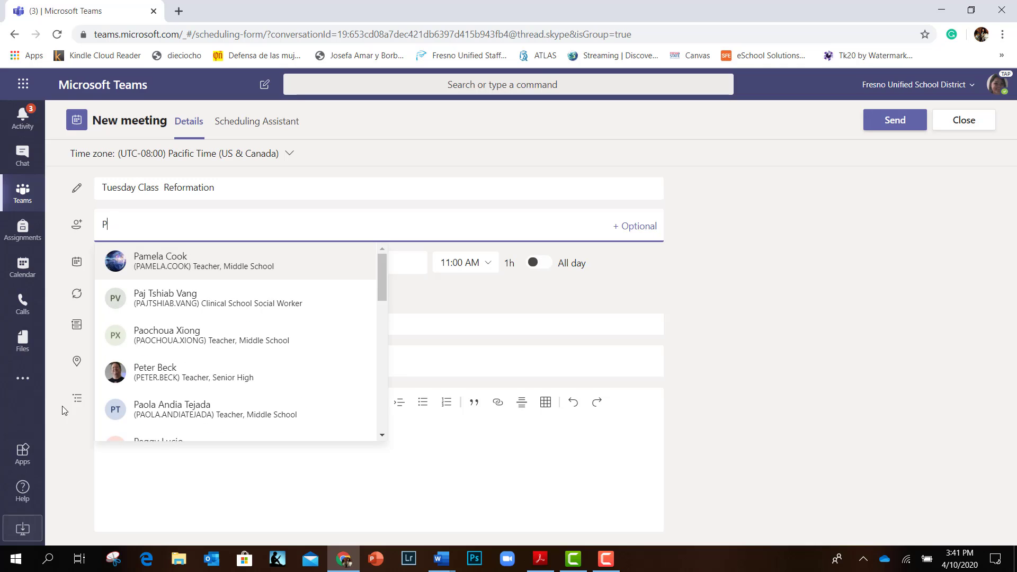
left_click(63, 350)
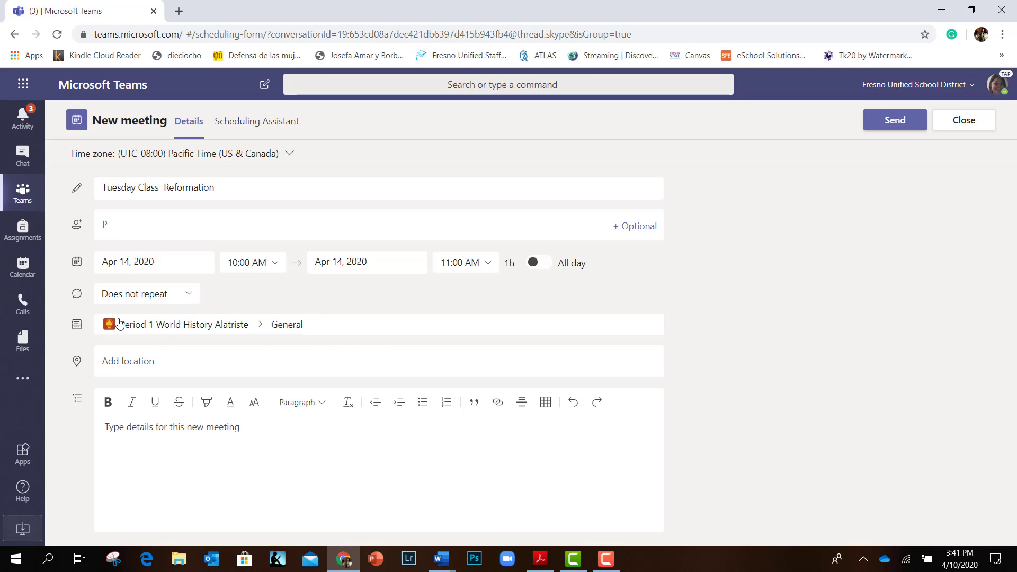
left_click(120, 221)
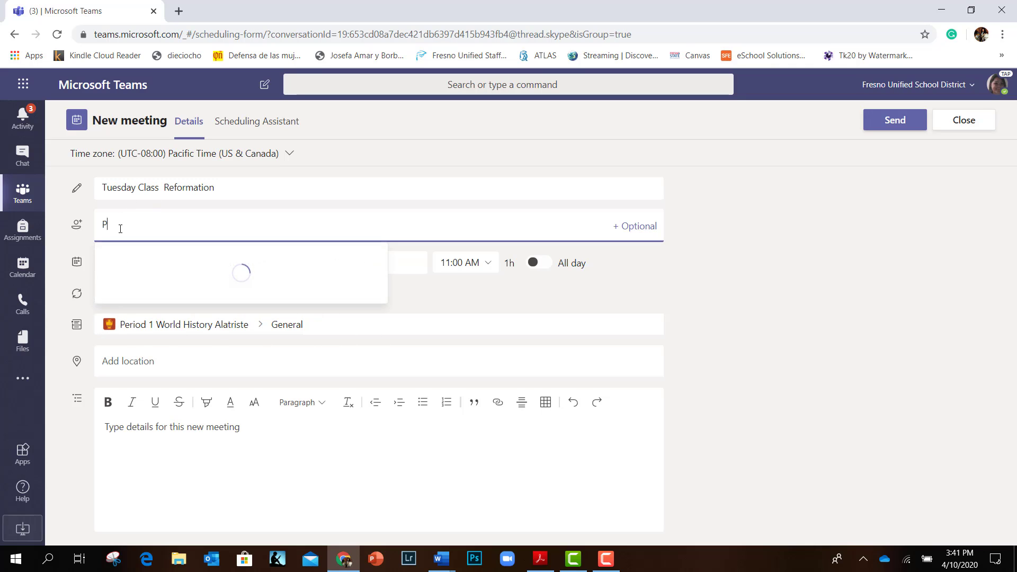
key("BackSpace")
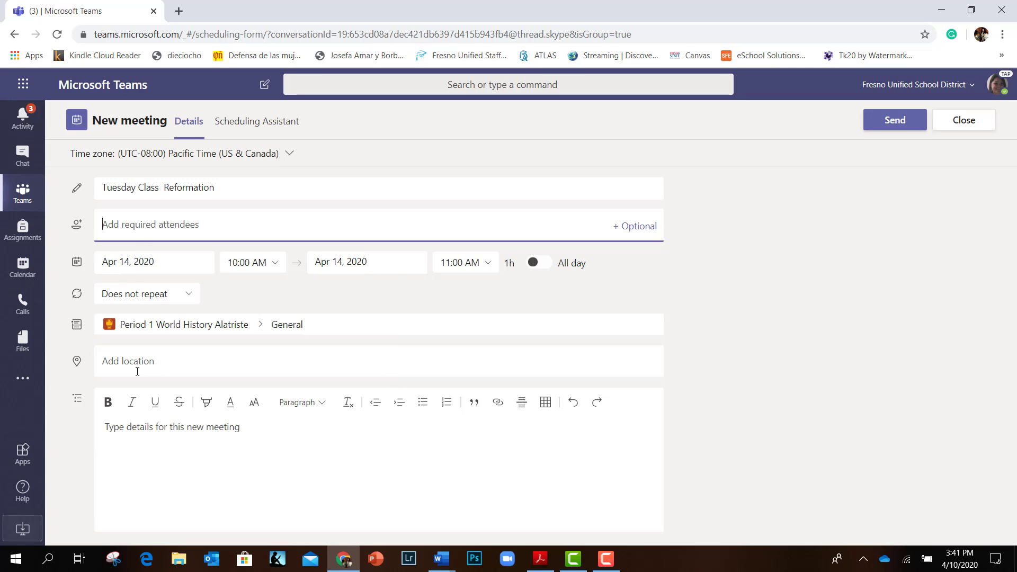
- Enter "the subject of the meeting," and "Supplies" on separate lines in the meeting details, accepting the suggested article before "subject"
scroll(110, 337, "down", 1)
left_click(126, 346)
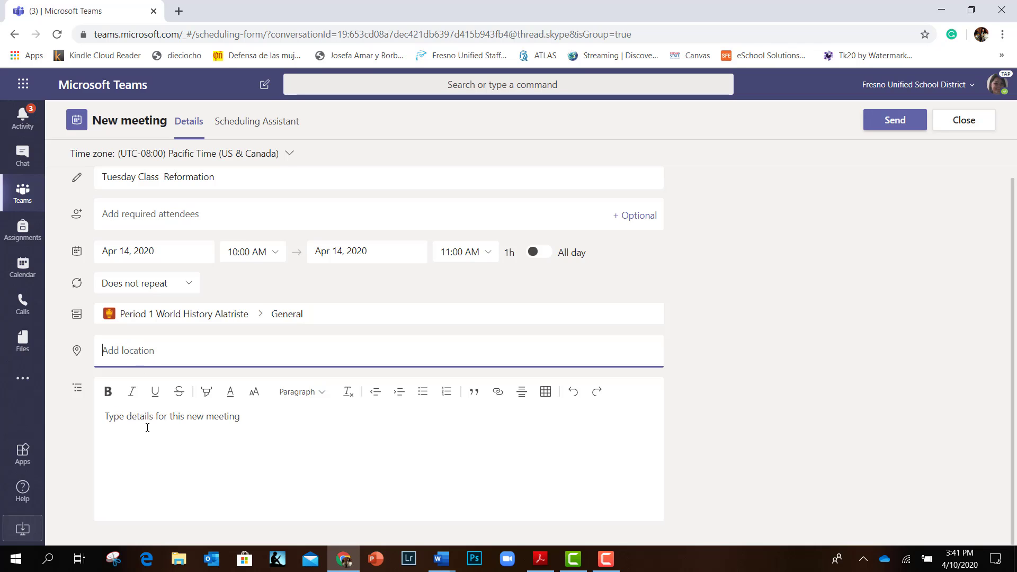
left_click(200, 427)
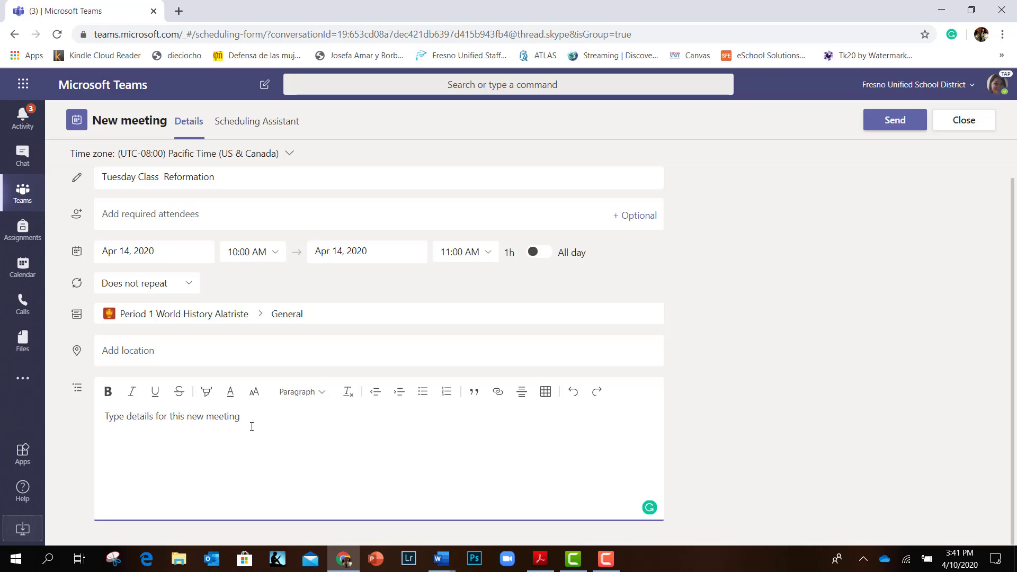
type("subje")
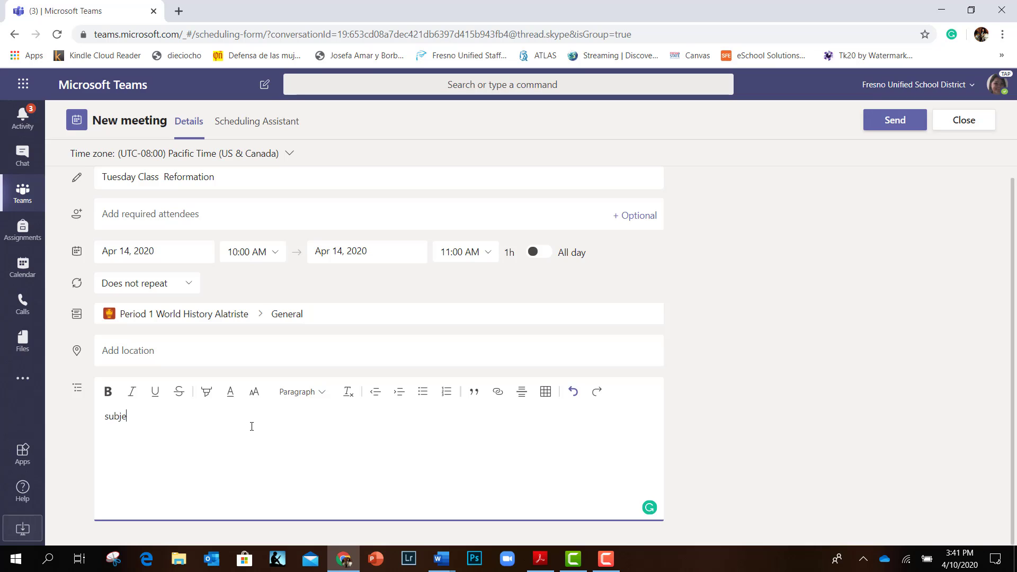
type("ct of the meeting,")
type("Supplies")
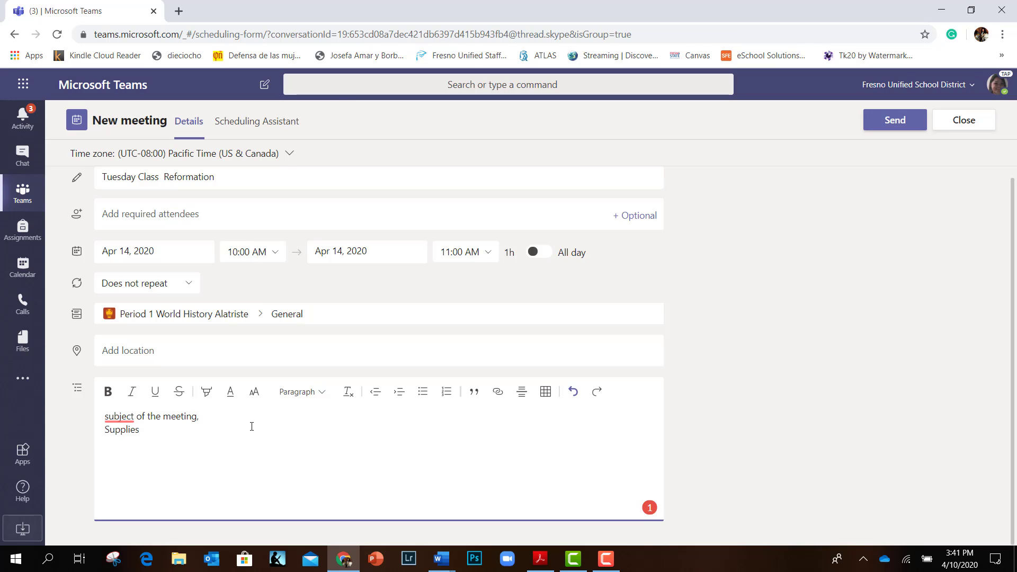
key("Return")
mouse_move(119, 423)
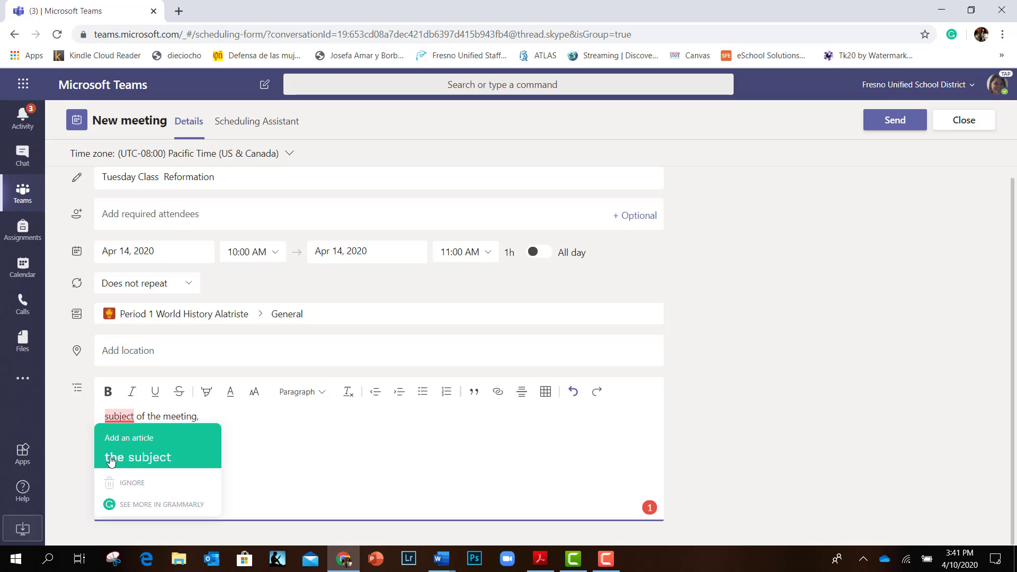
left_click(111, 459)
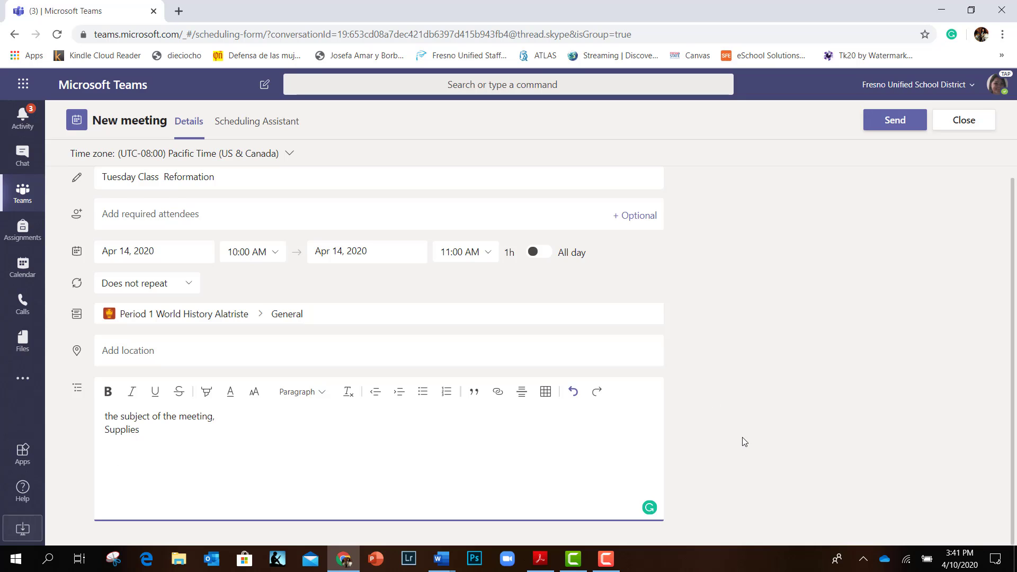
- Add the guidance and learning advisor found with "sh" as a required attendee
scroll(742, 437, "up", 1)
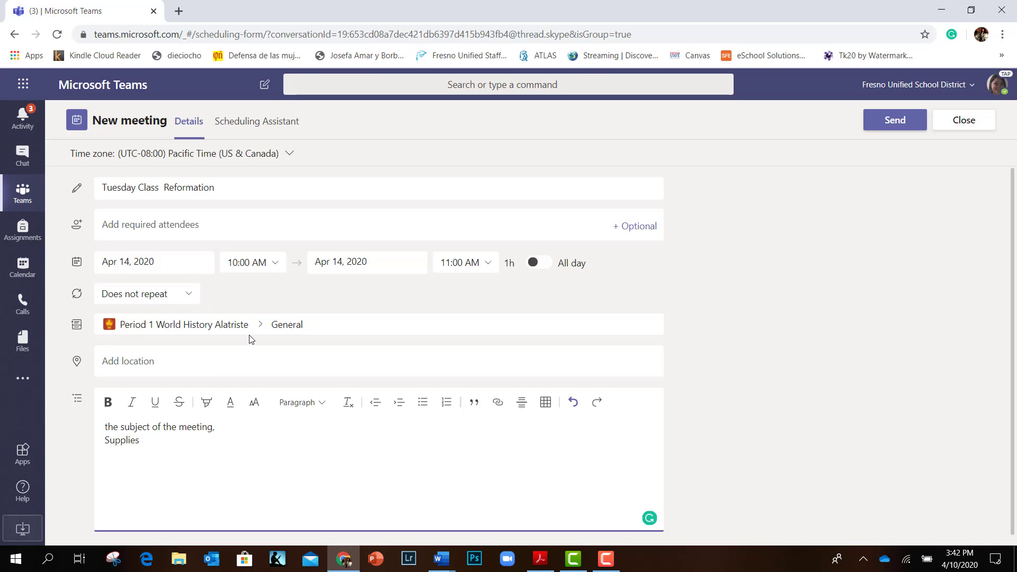
left_click(191, 223)
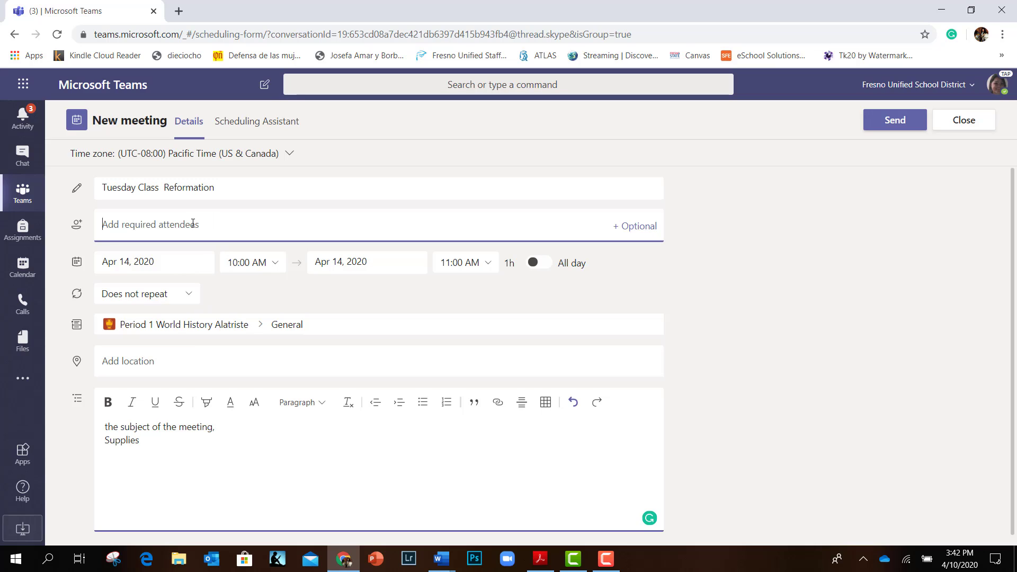
type("sh")
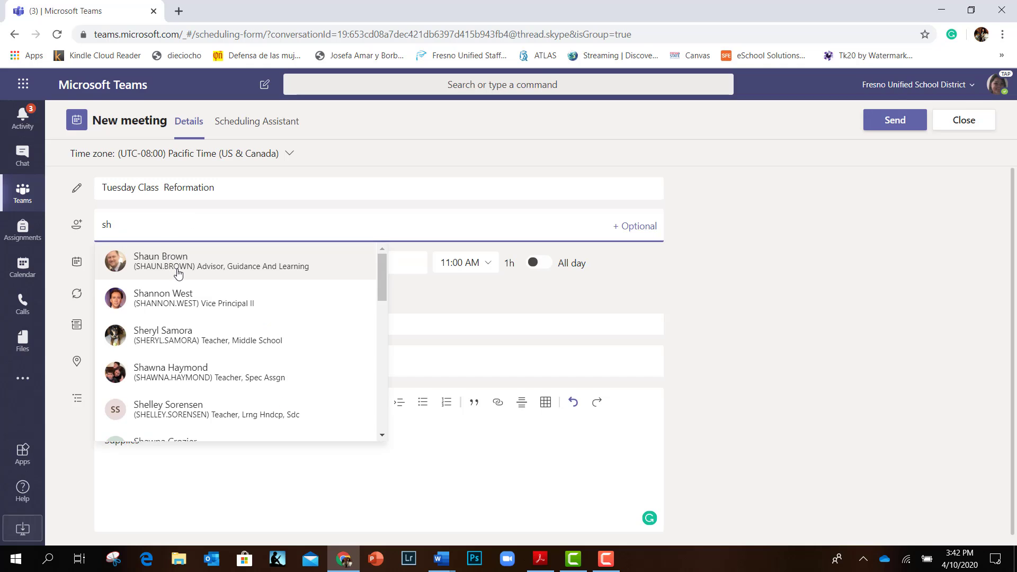
left_click(178, 274)
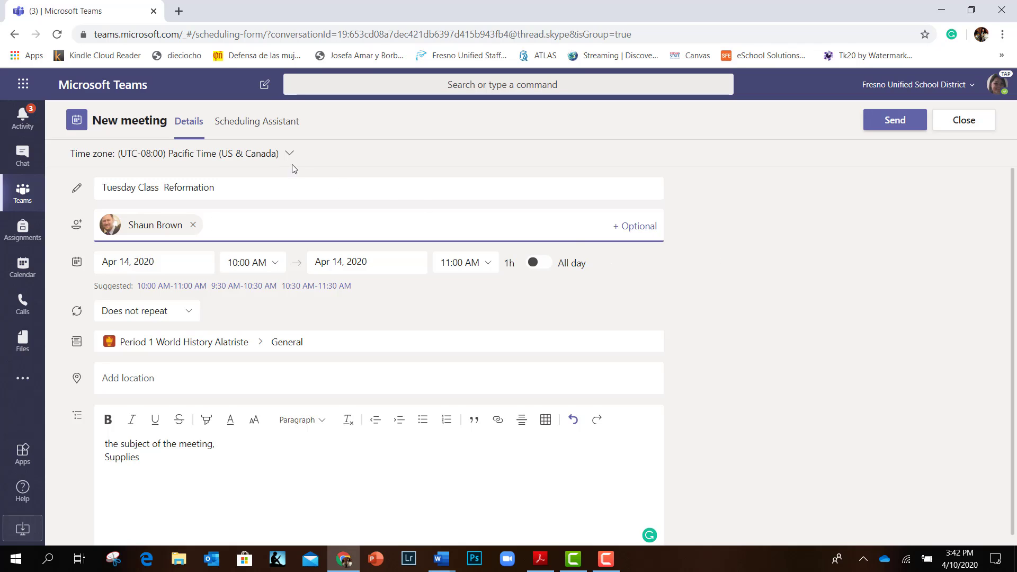
- Check the required attendees' availability for April 14 in the Scheduling Assistant, and return to the meeting details
left_click(254, 126)
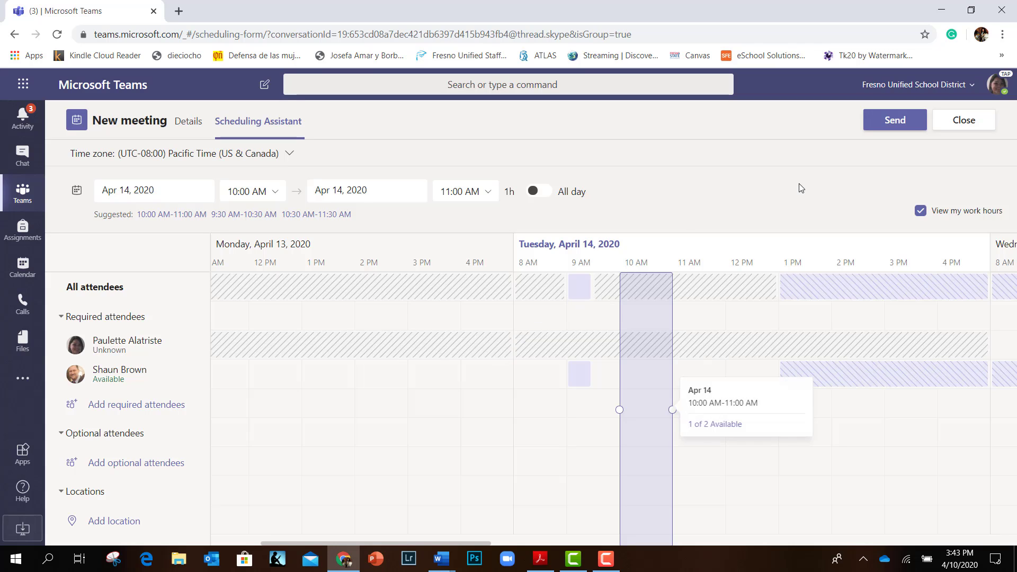
left_click(890, 125)
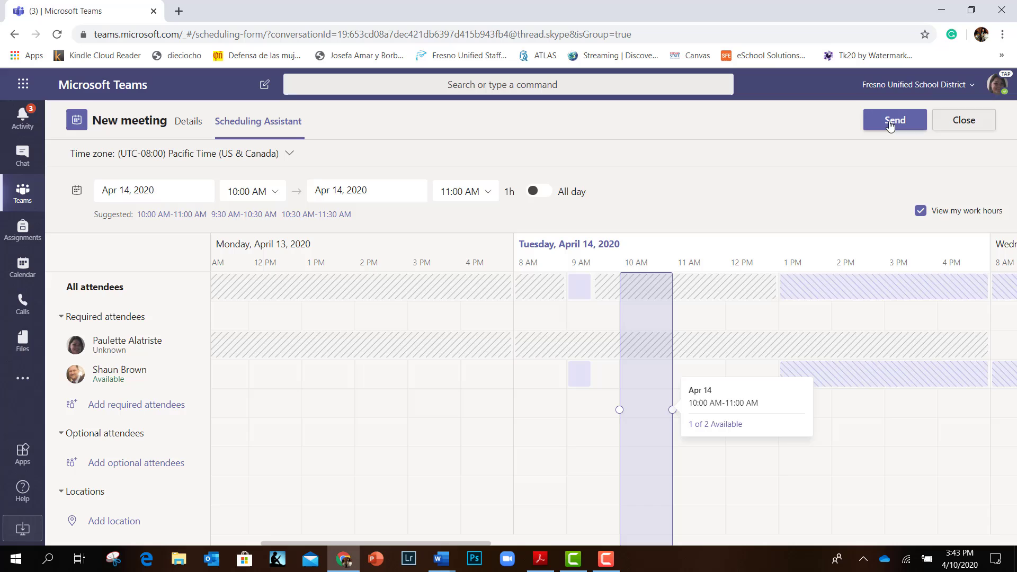
left_click(195, 122)
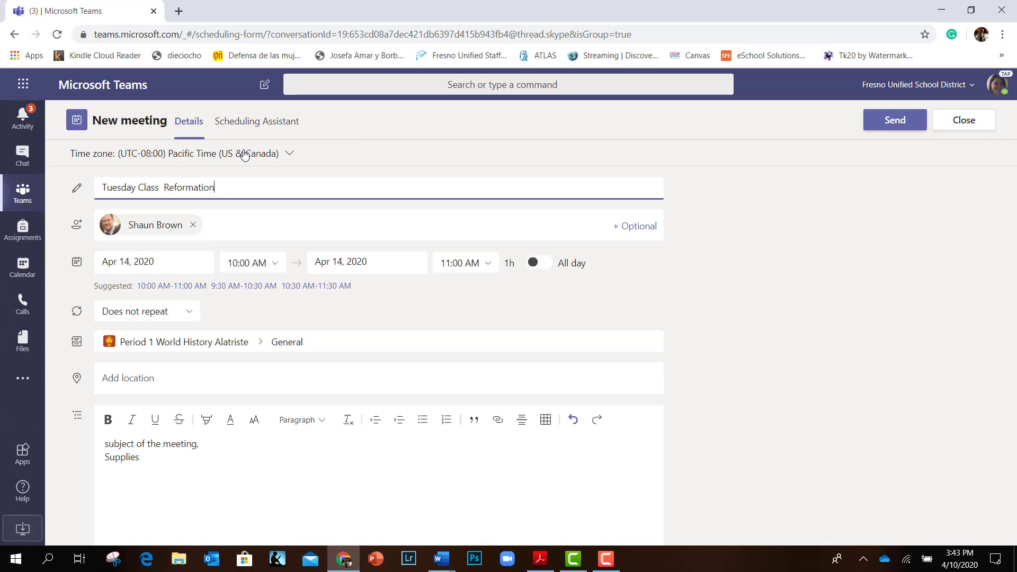
- Review the filled-in meeting details and close the new meeting form without sending the invitation
scroll(213, 297, "down", 1)
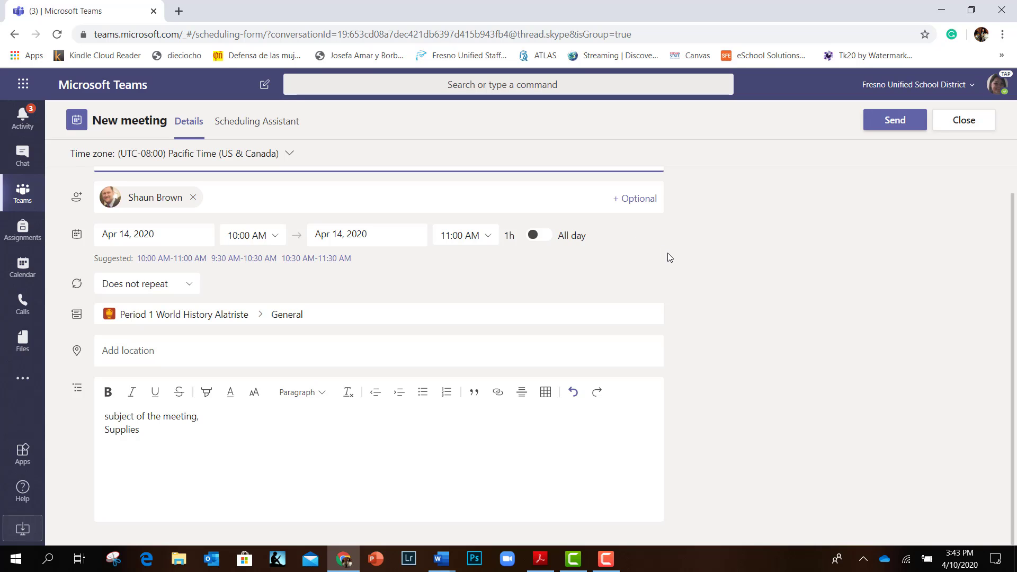
scroll(666, 256, "up", 1)
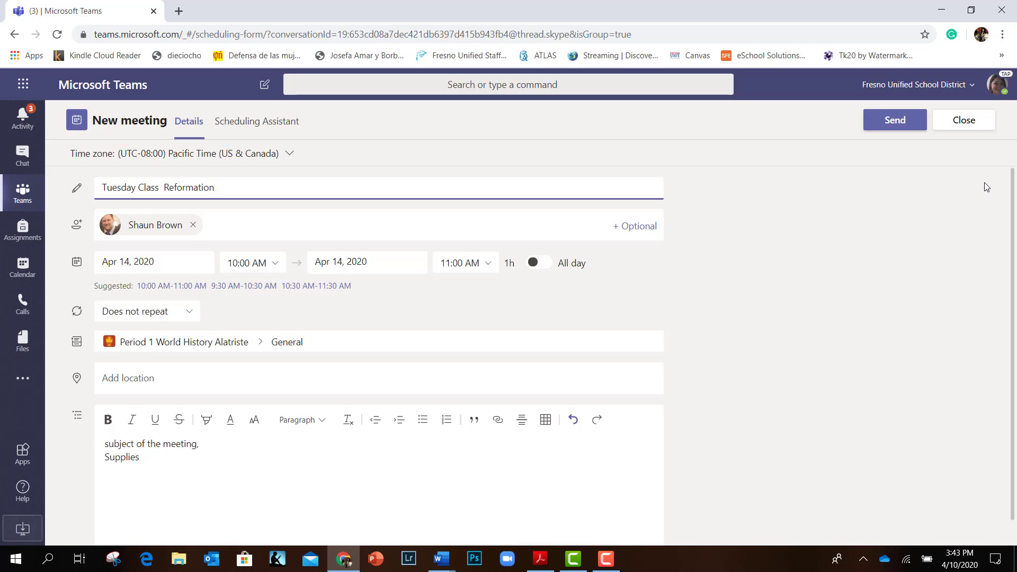
left_click(970, 121)
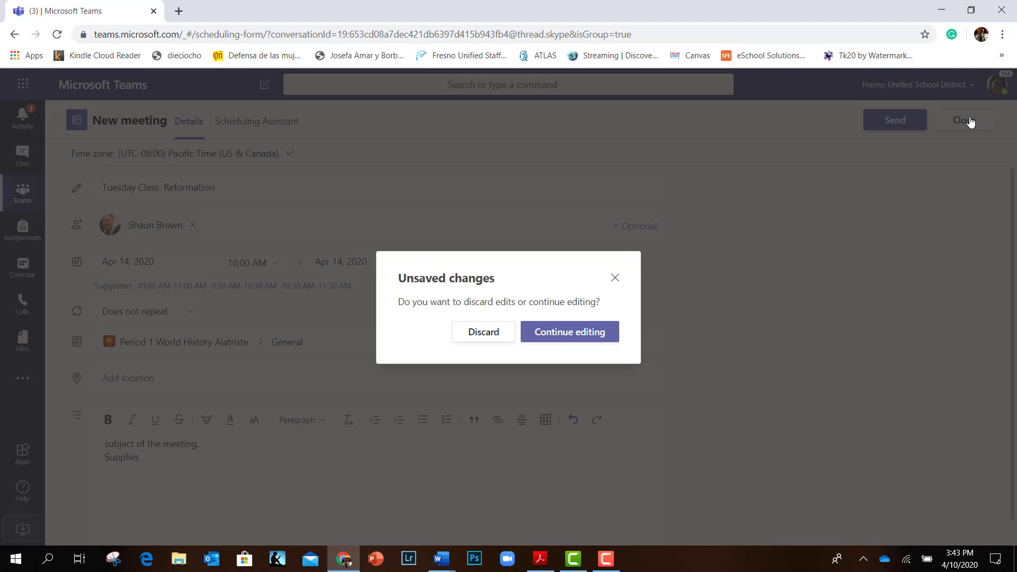